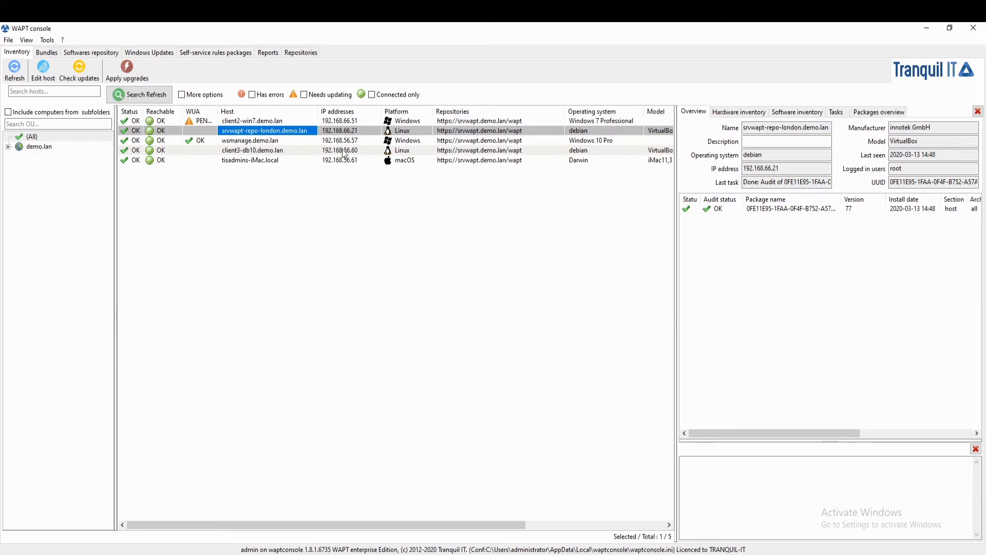
# Add tis-remote-repo-conf and tis-remote-repo-nginx to the packages needed on srvwapt-repo-london.demo.lan, and save and apply the profile
pyautogui.doubleClick(300, 134)
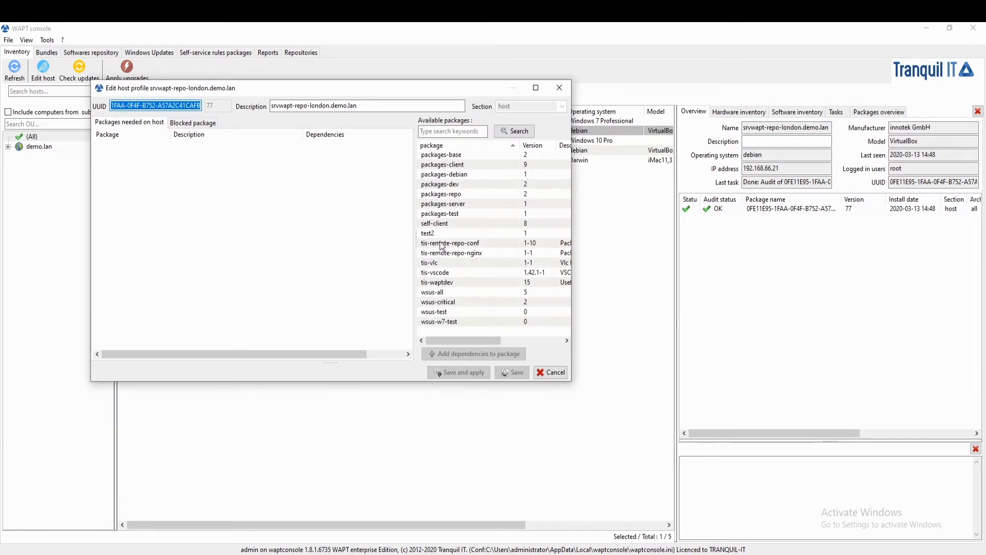
pyautogui.moveTo(449, 243); pyautogui.dragTo(125, 159)
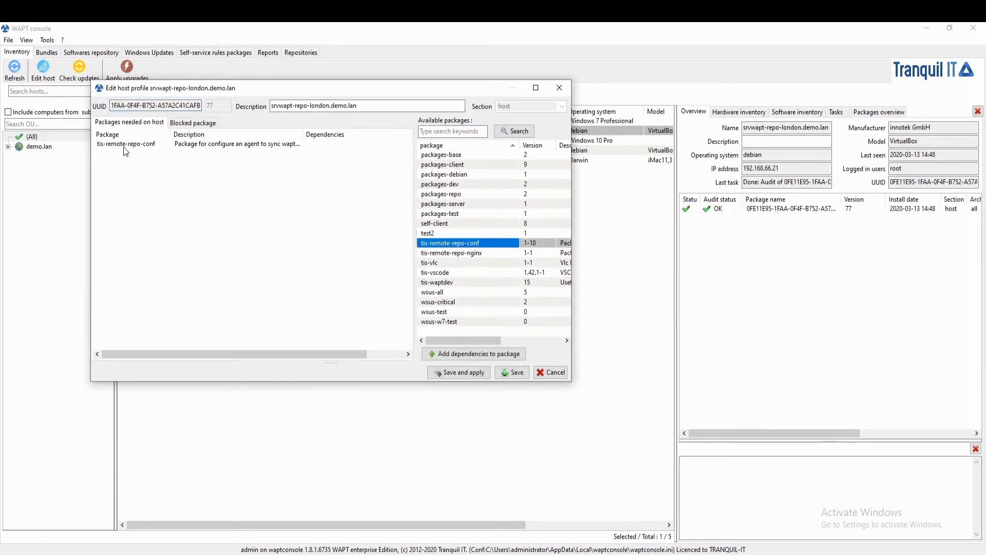
pyautogui.moveTo(449, 252); pyautogui.dragTo(285, 259)
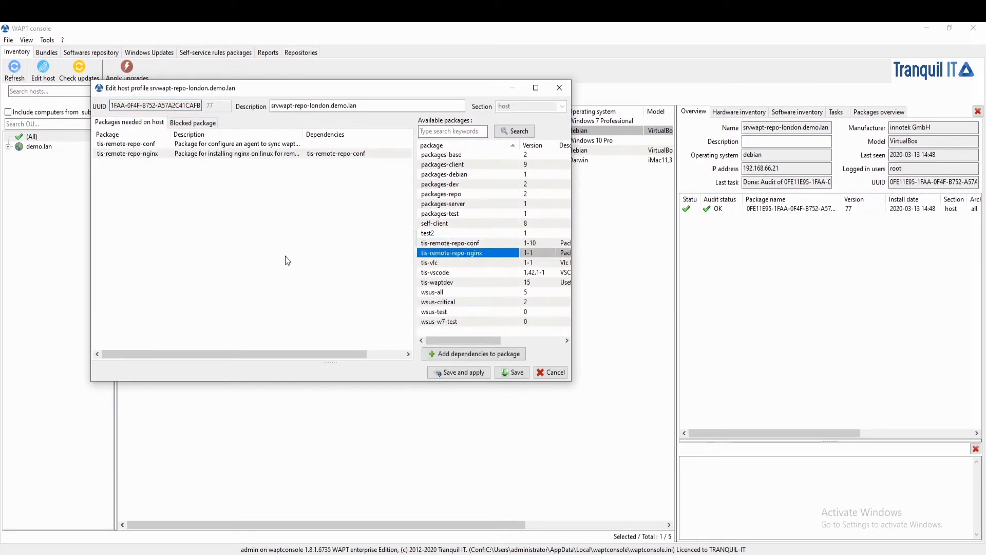
pyautogui.click(459, 371)
pyautogui.click(561, 298)
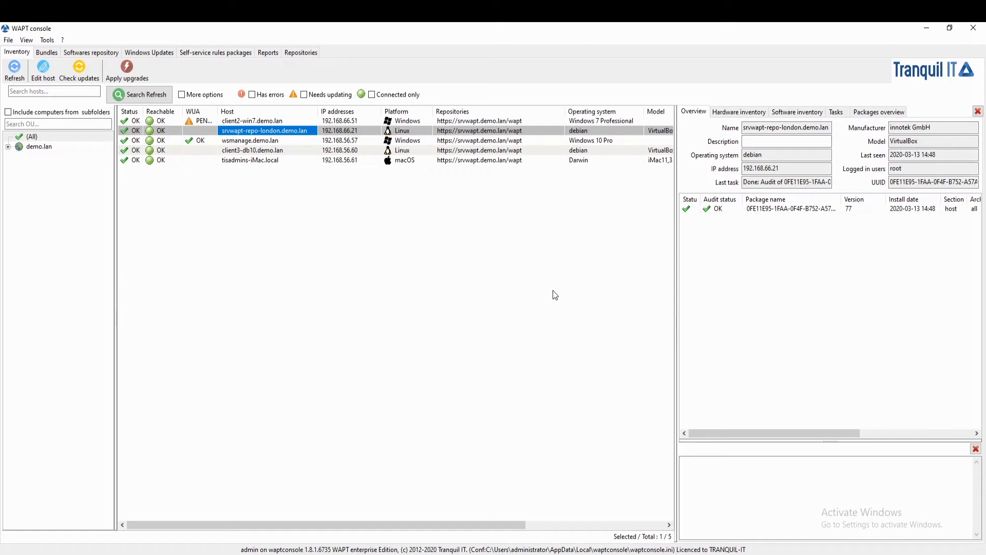
# Check updates and apply upgrades on srvwapt-repo-london.demo.lan, and refresh the host inventory
pyautogui.click(79, 72)
pyautogui.press('Return')
pyautogui.click(126, 72)
pyautogui.press('Return')
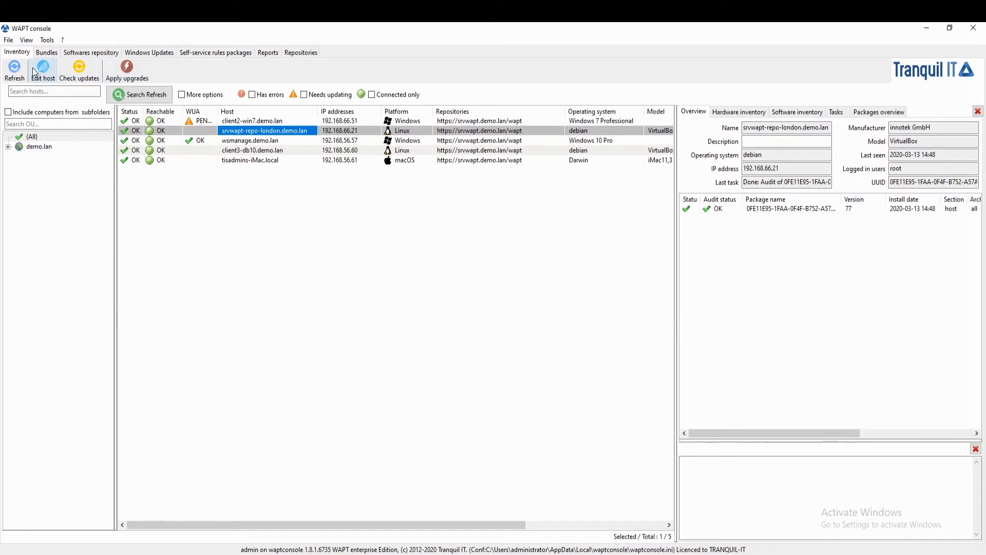
pyautogui.click(20, 73)
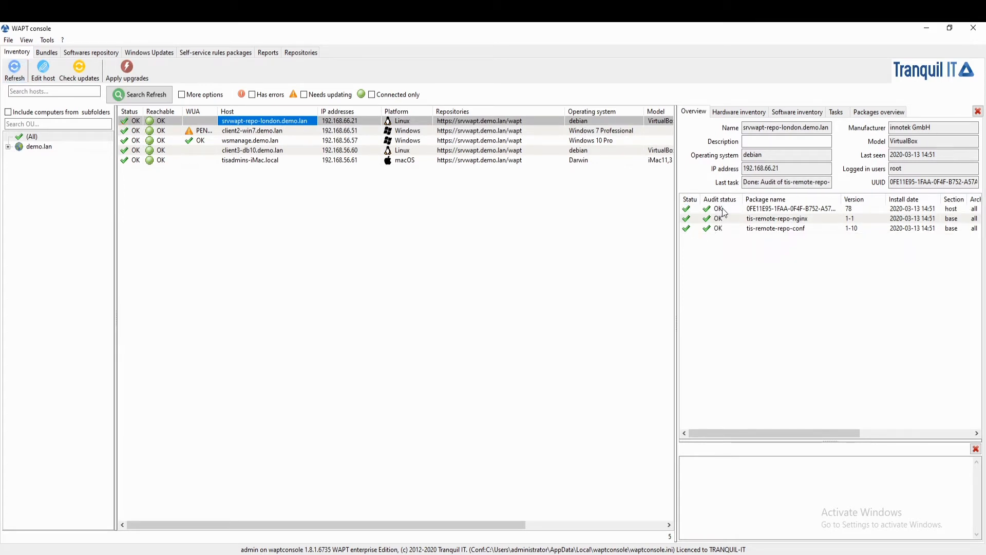
# Refresh the list of remote repositories and compare it with the IP address of client2-win7.demo.lan in the inventory
pyautogui.click(303, 53)
pyautogui.click(465, 81)
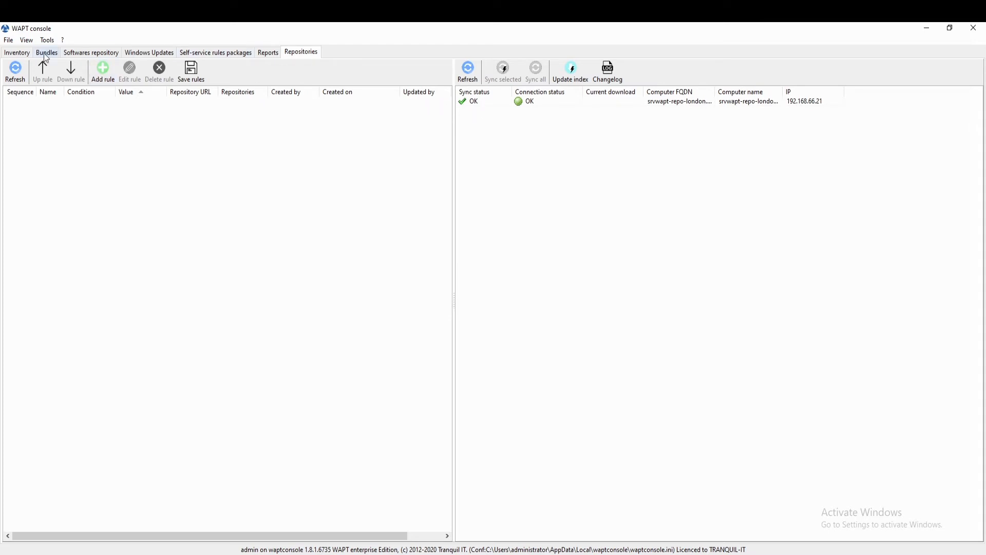
pyautogui.click(17, 53)
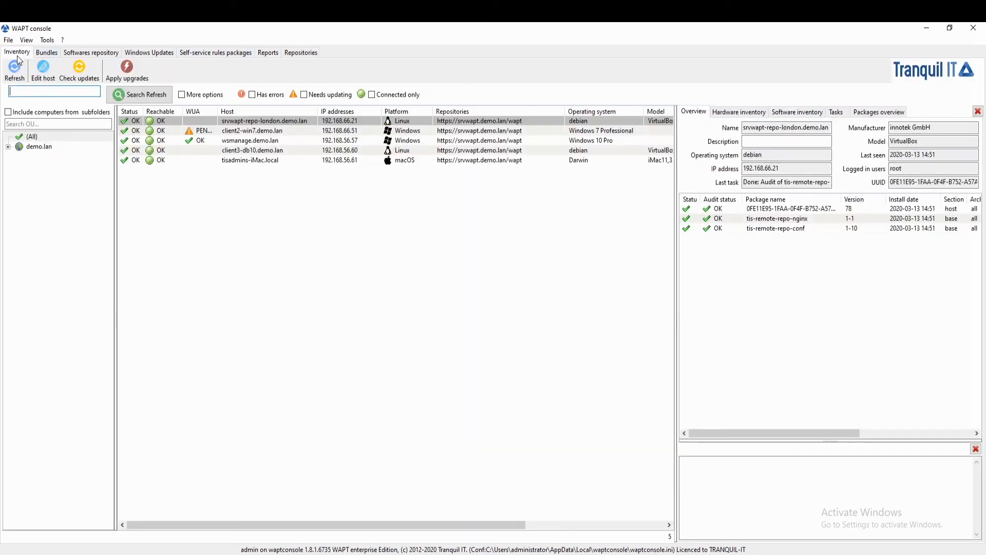
pyautogui.click(341, 131)
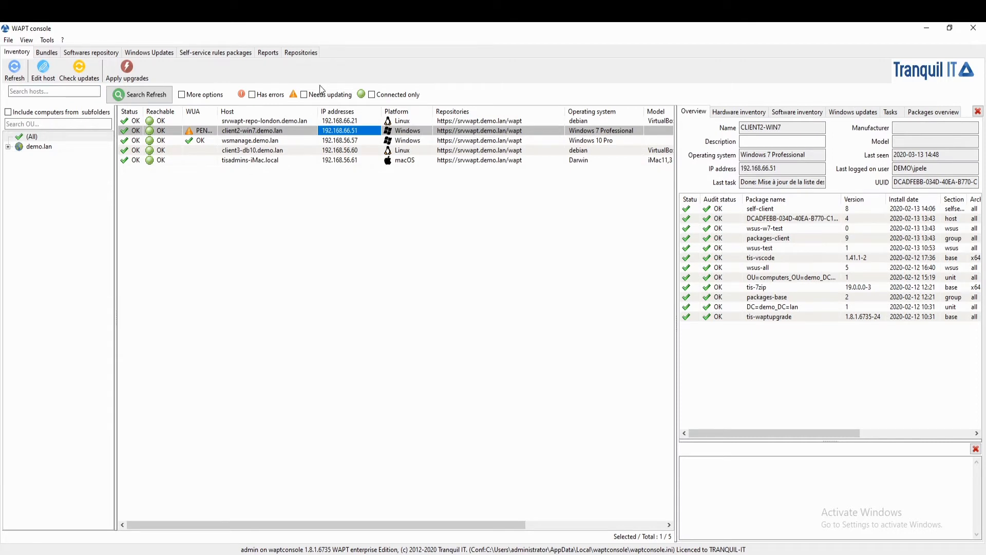
pyautogui.click(301, 52)
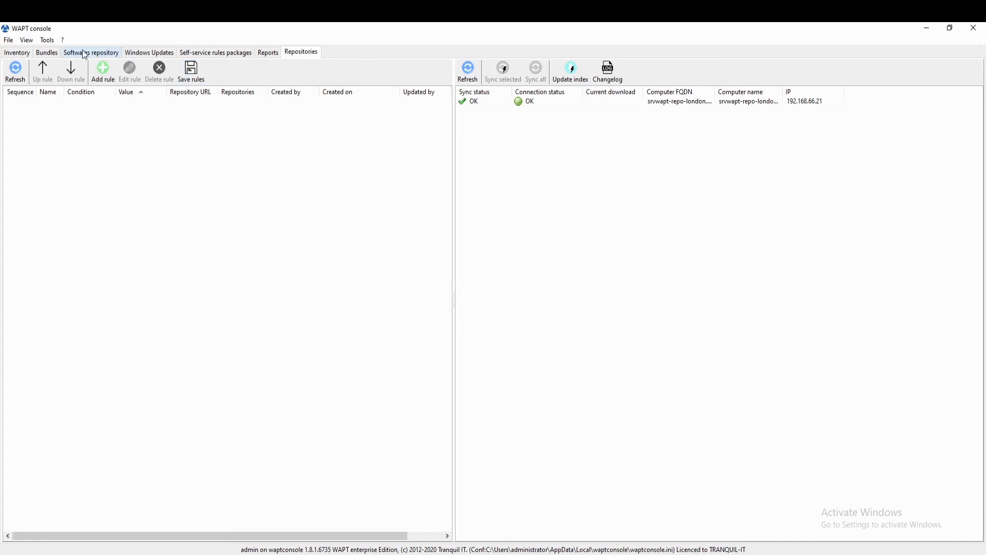
# Check the repository access rules option in the WAPT agent creation settings, closing them without building an agent
pyautogui.click(54, 42)
pyautogui.click(66, 81)
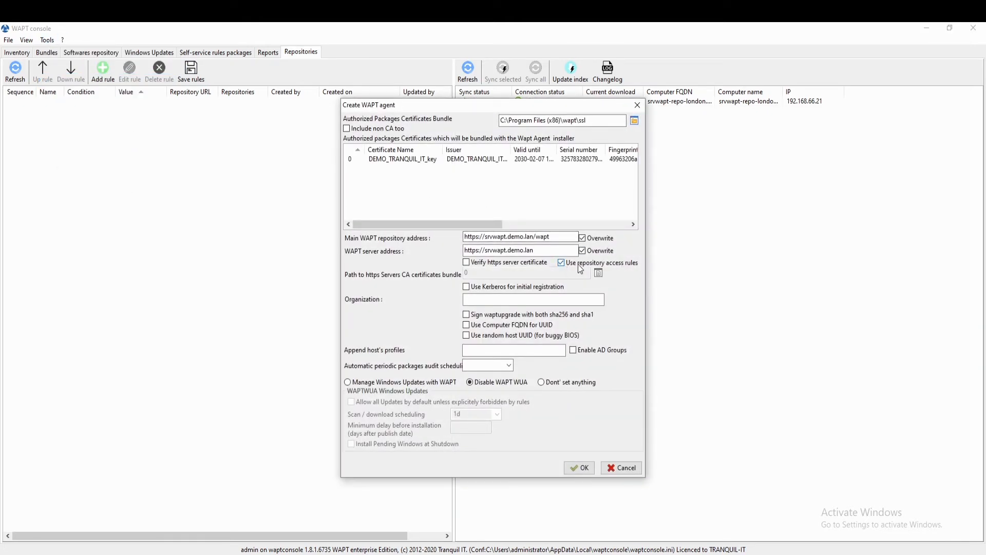
pyautogui.moveTo(595, 267)
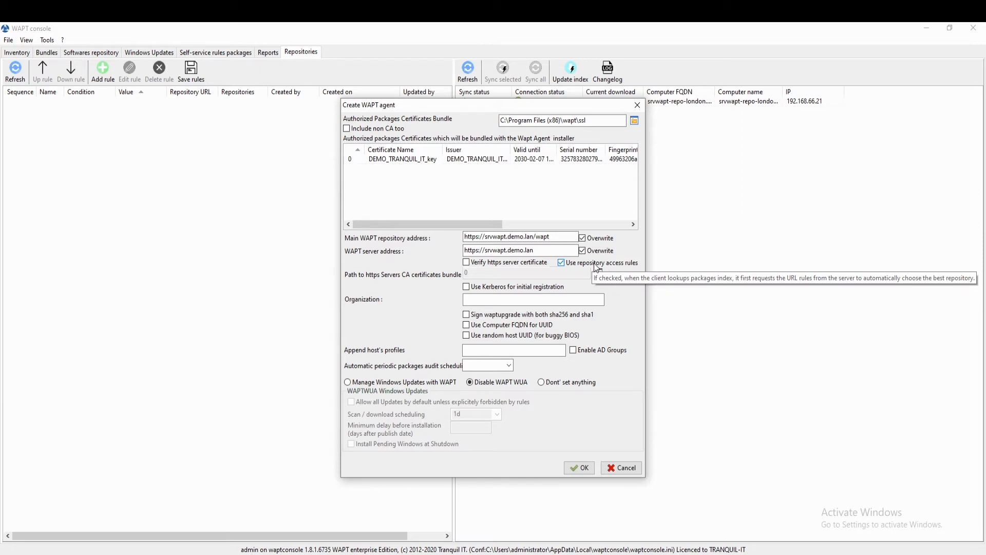
pyautogui.click(617, 465)
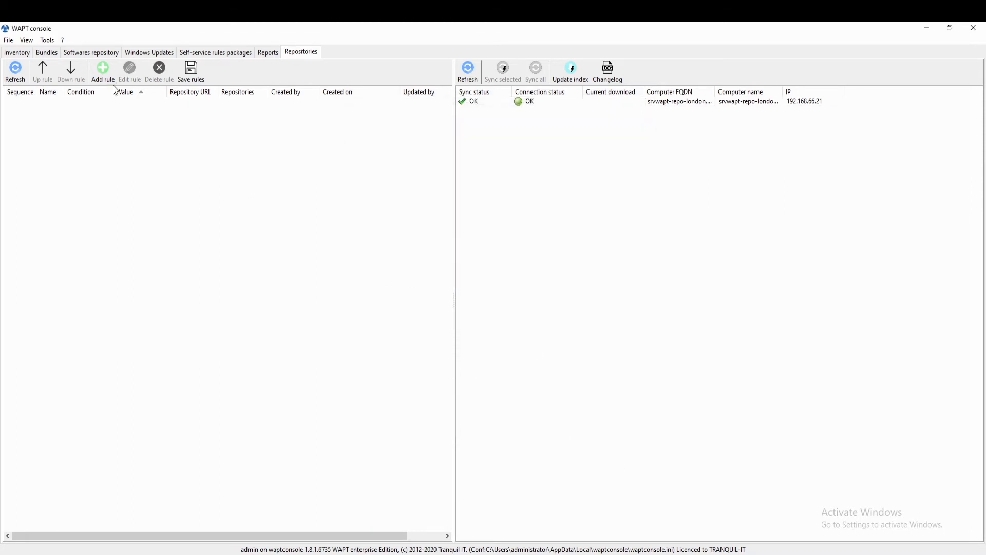
# Start a new repository rule and name it repo-london
pyautogui.click(103, 70)
pyautogui.write('repo-montrea')
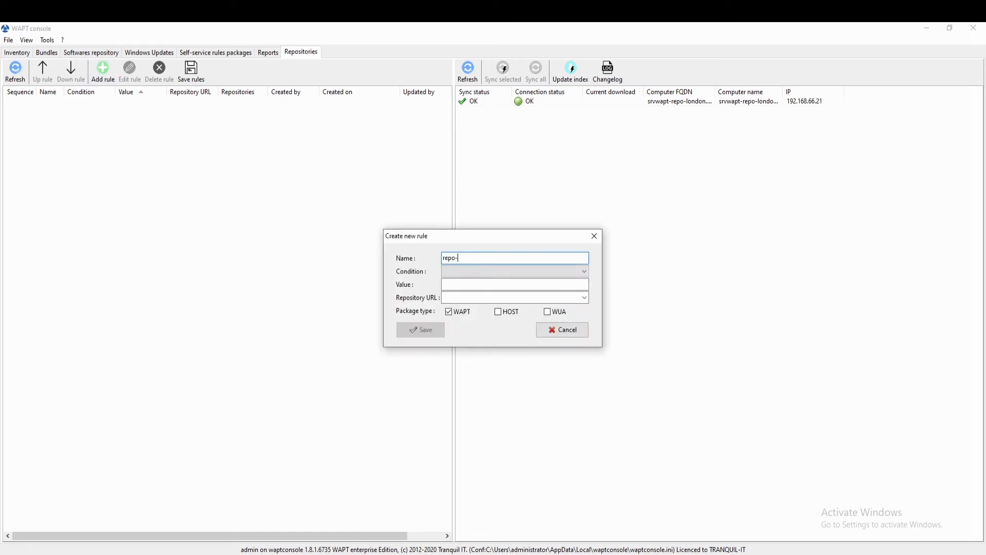
pyautogui.press('BackSpace')
pyautogui.press('BackSpace')
pyautogui.press('BackSpace')
pyautogui.press('BackSpace')
pyautogui.press('BackSpace')
pyautogui.press('BackSpace')
pyautogui.press('BackSpace')
pyautogui.write('london')
# Set the rule's condition to AGENT IP with the value 192.168.66.0/24
pyautogui.click(489, 274)
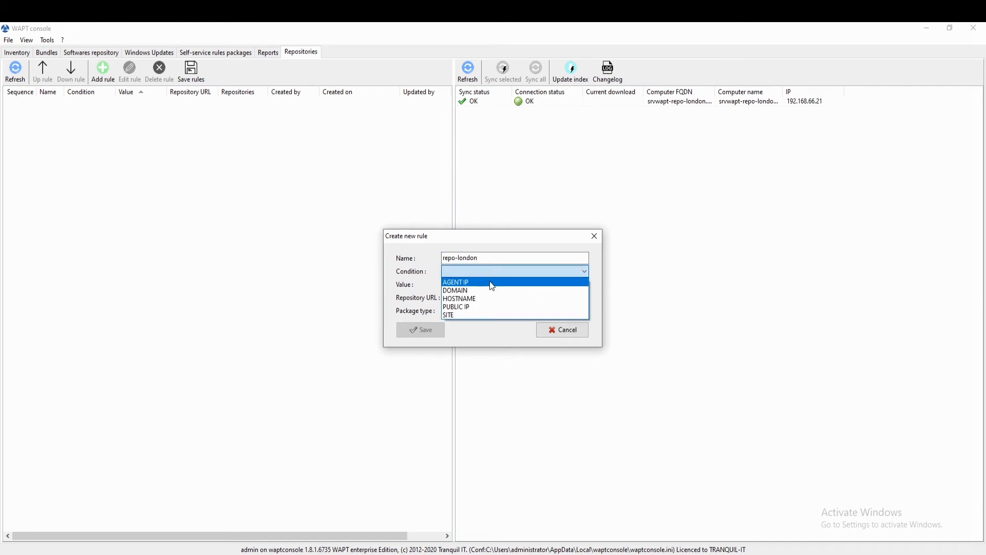
pyautogui.click(491, 283)
pyautogui.click(486, 285)
pyautogui.write('192')
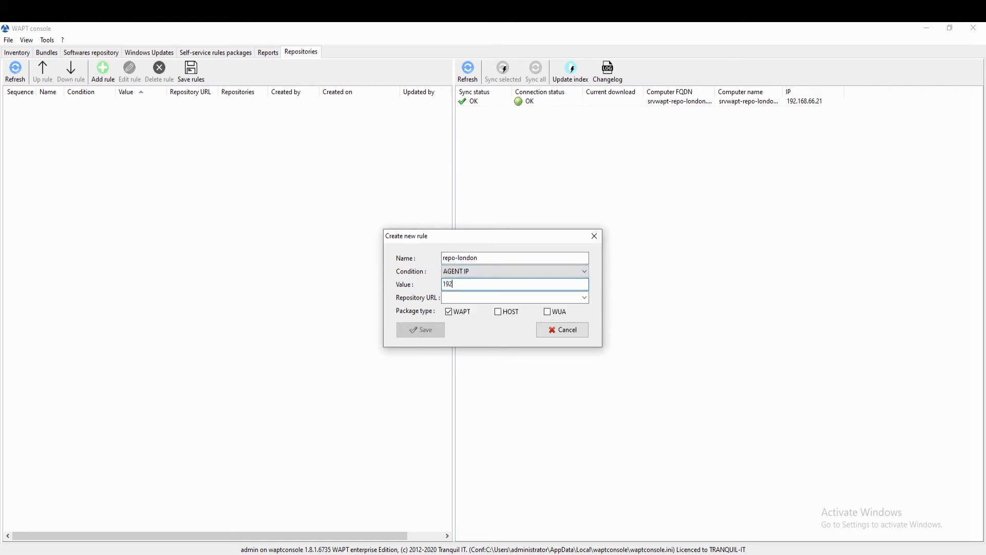
pyautogui.write('.168.66.0/24')
pyautogui.click(584, 297)
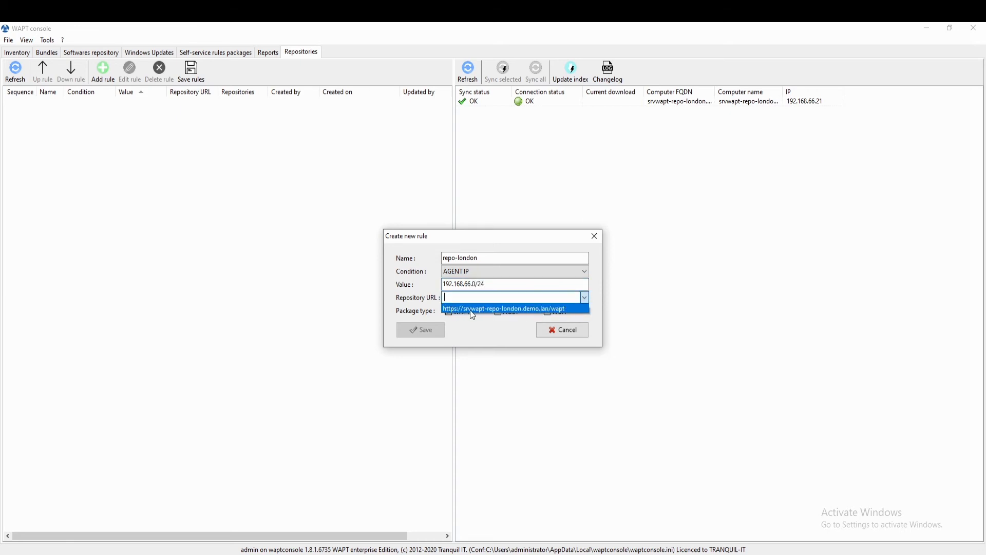
pyautogui.click(487, 308)
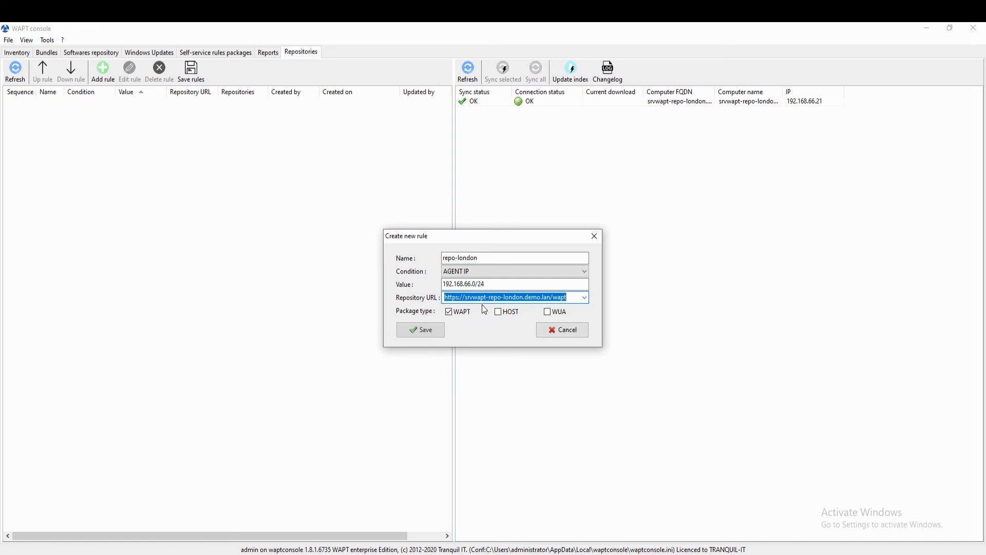
pyautogui.click(548, 313)
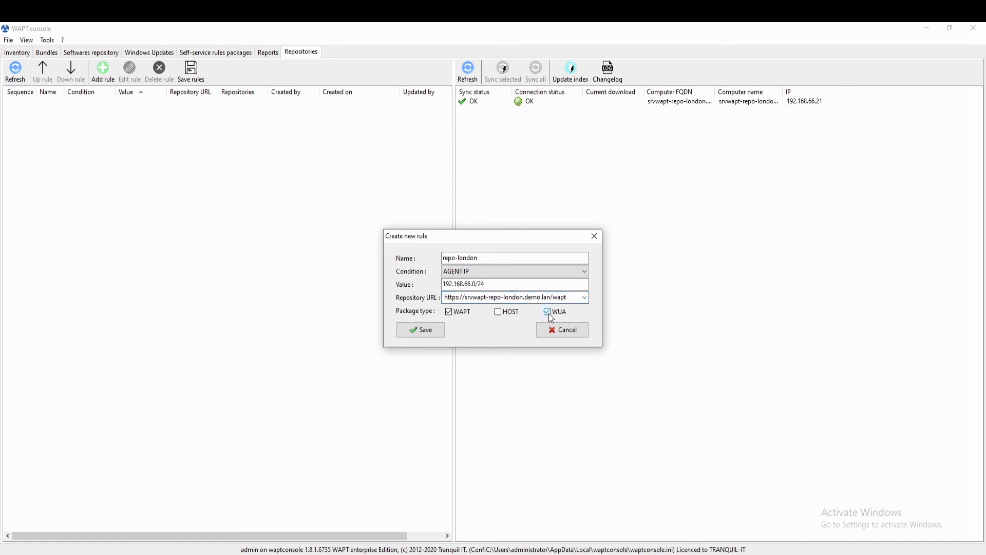
pyautogui.click(416, 330)
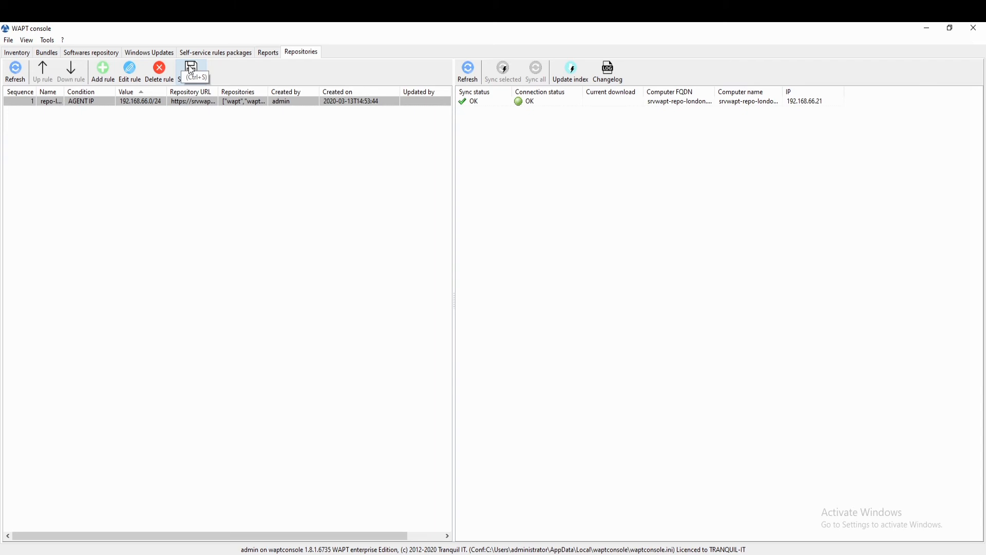
# Check updates on client2-win7.demo.lan from the inventory and refresh the host list
pyautogui.click(17, 52)
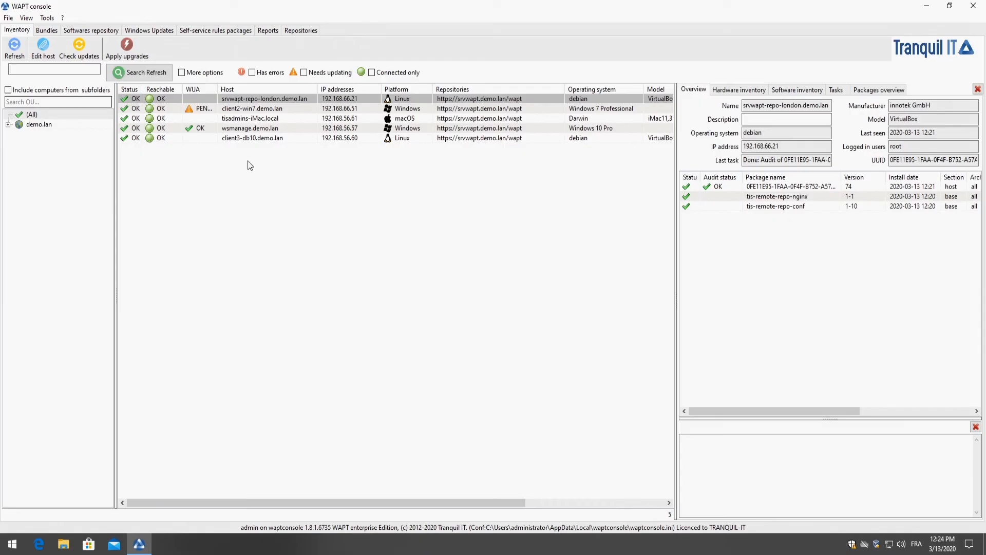
pyautogui.click(303, 113)
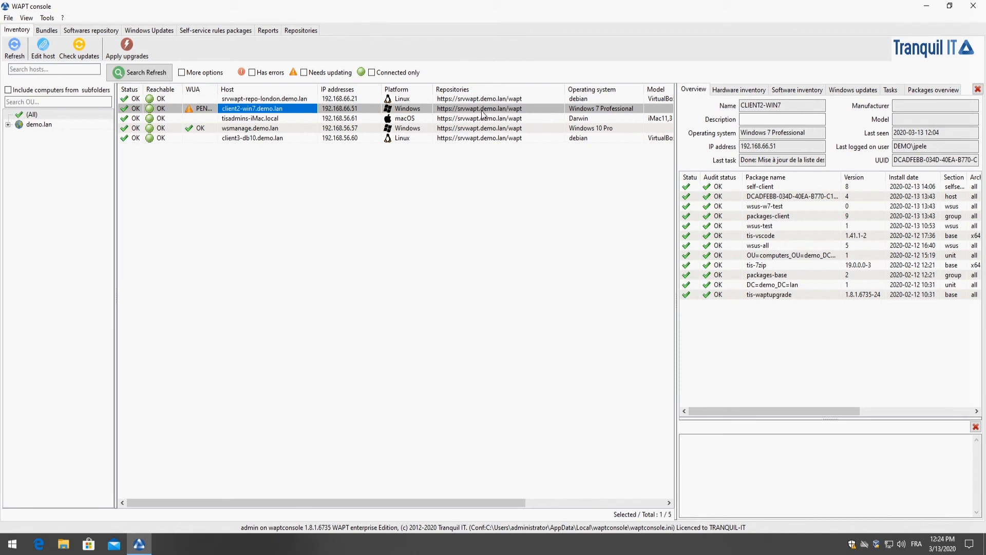
pyautogui.click(80, 47)
pyautogui.press('Return')
pyautogui.click(127, 49)
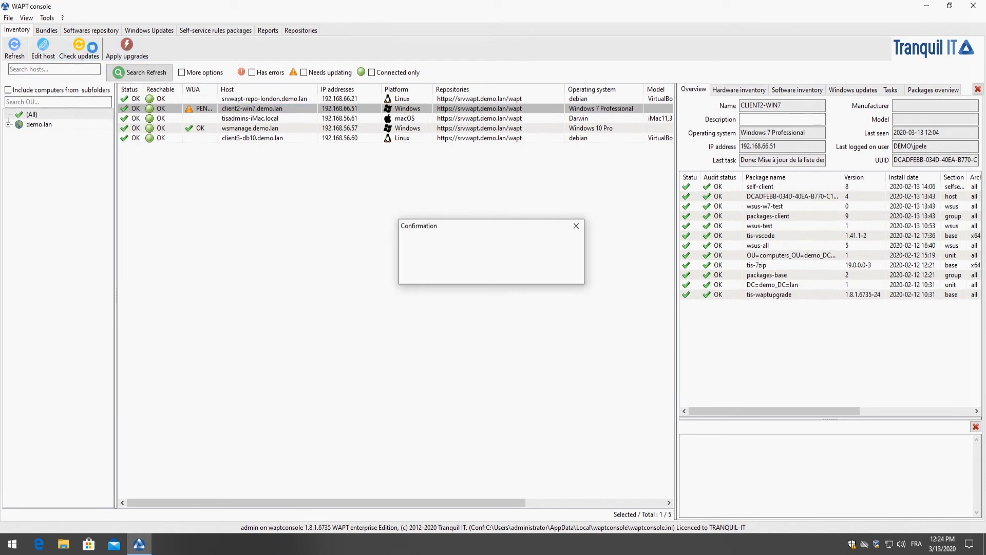
pyautogui.click(21, 55)
pyautogui.click(15, 49)
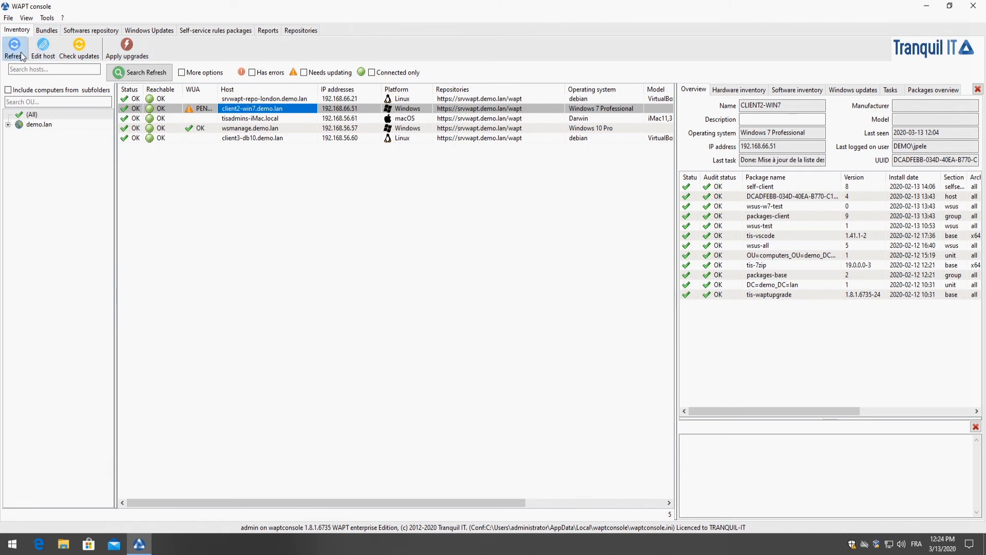